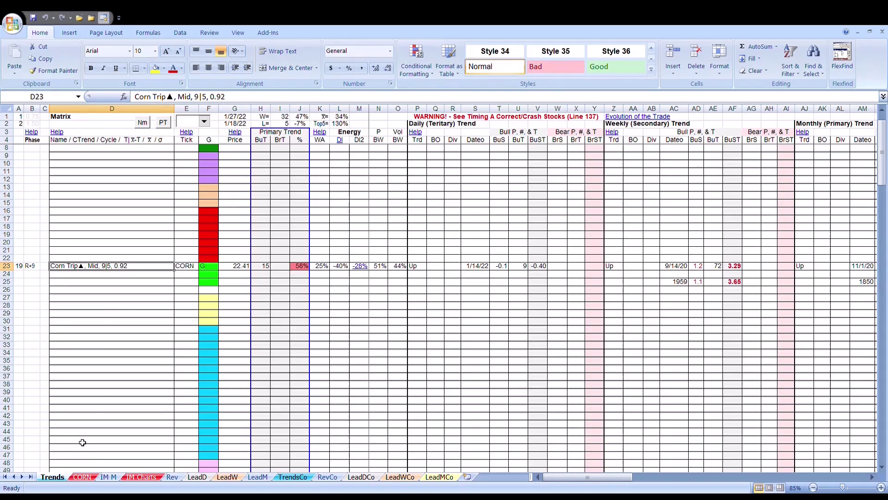
Step: Review the weekly price chart and the Weekly Reversals chart with its price-level table on the CORN sheet
left_click(85, 479)
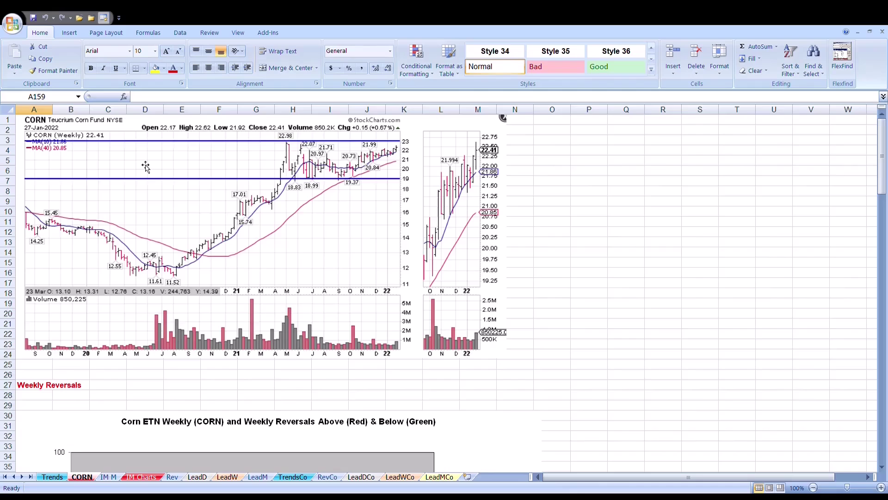
scroll(144, 167, "down", 1)
scroll(144, 168, "down", 10)
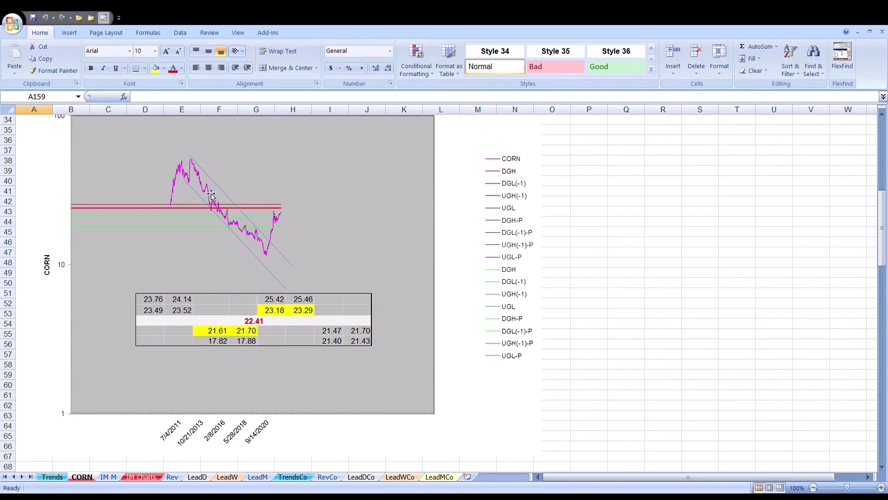
scroll(227, 190, "up", 1)
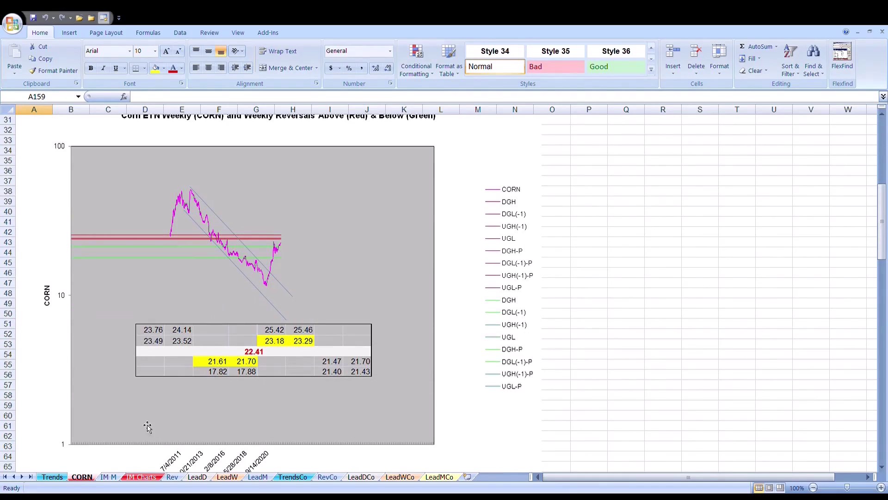
Step: Compare corn's weekly gap levels on the Rev sheet with the Weekly Reversals chart and table on the CORN sheet
left_click(172, 476)
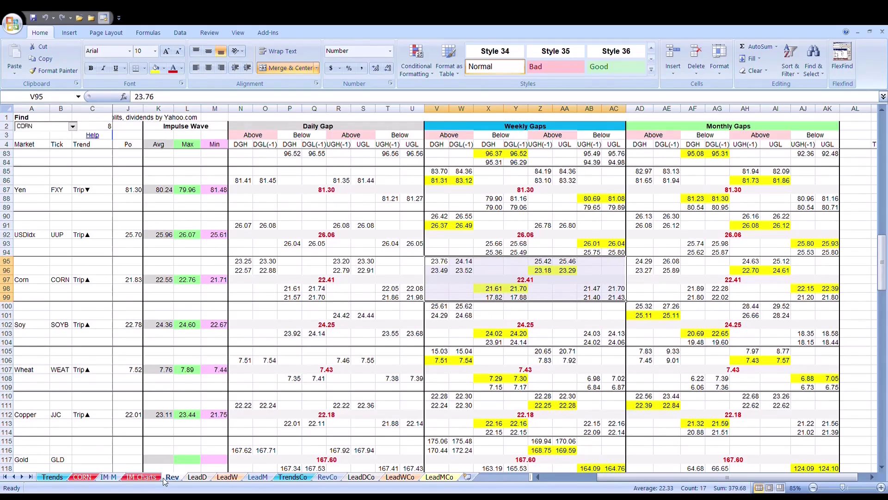
left_click(82, 479)
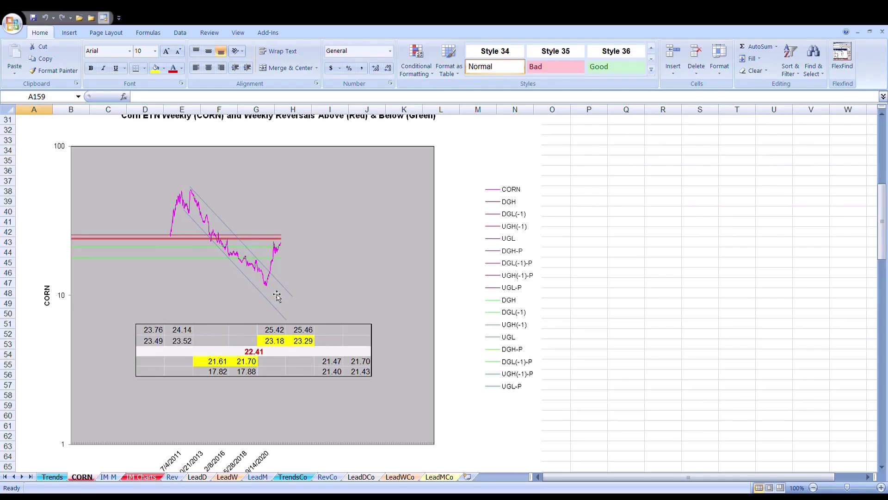
scroll(163, 250, "down", 4)
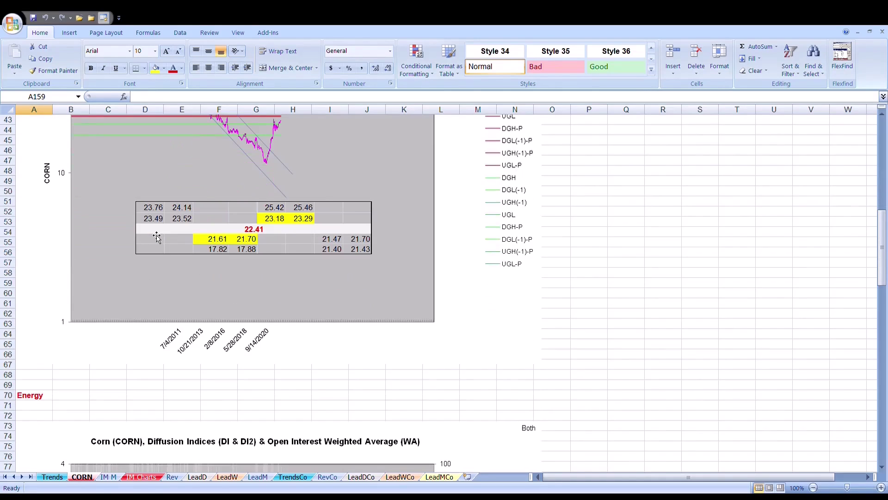
scroll(158, 283, "up", 2)
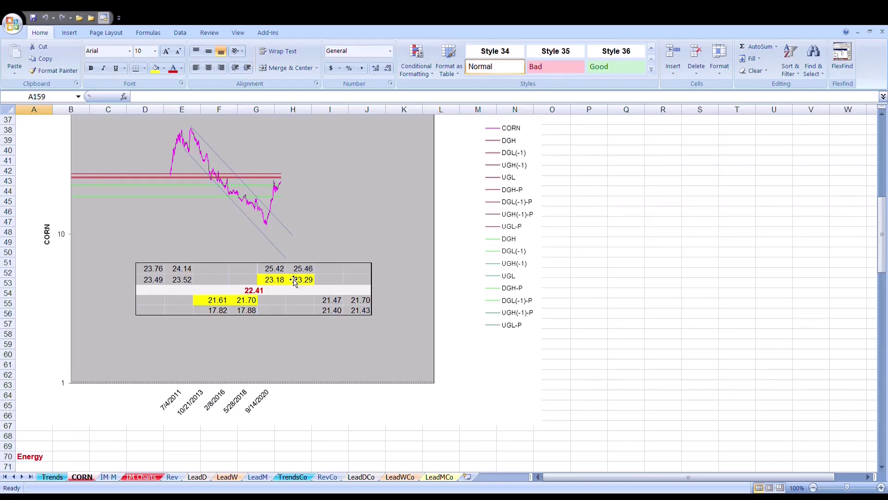
scroll(119, 282, "down", 2)
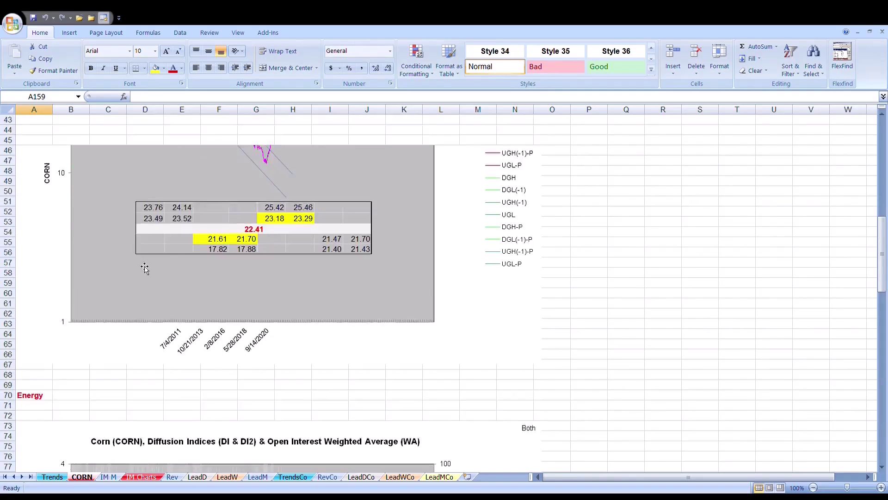
scroll(252, 254, "up", 3)
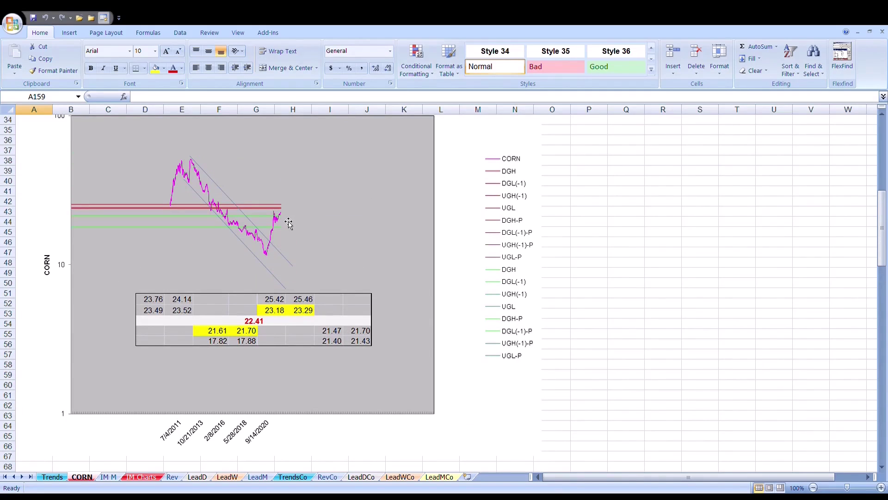
Step: Examine the Energy section's chart of corn's Diffusion Indices and Open Interest Weighted Average
scroll(288, 216, "down", 7)
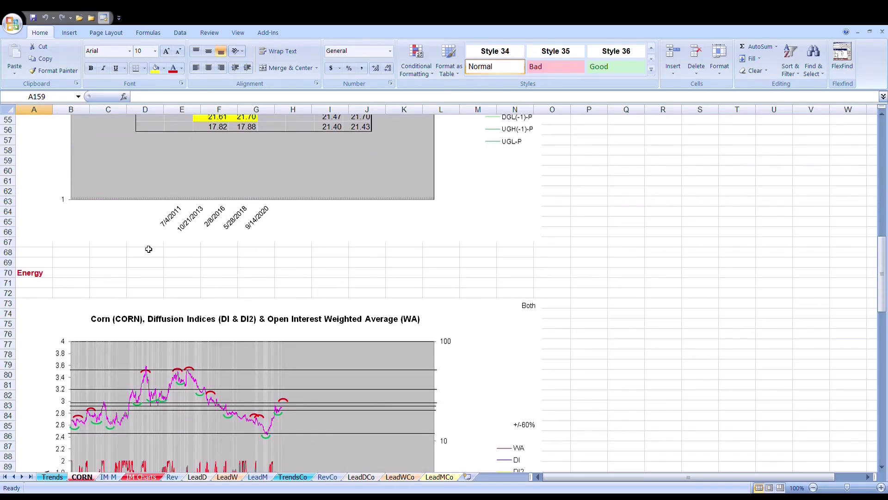
scroll(111, 215, "down", 3)
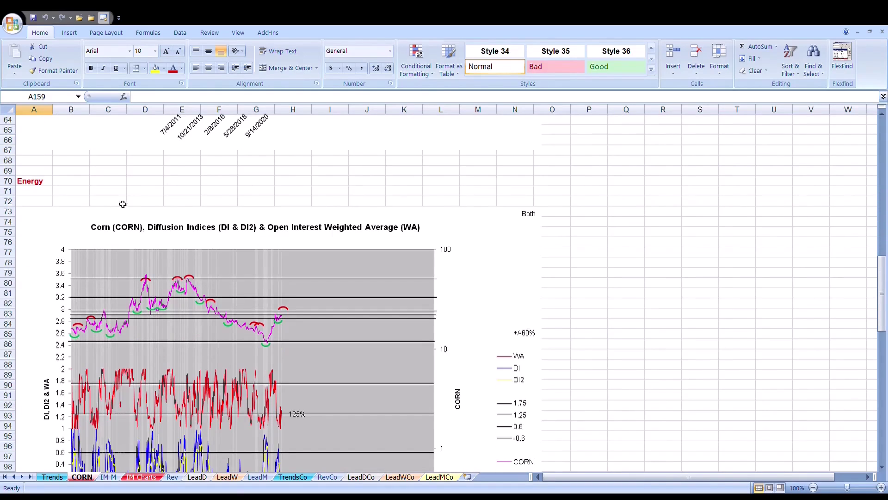
scroll(139, 192, "down", 3)
scroll(277, 269, "up", 1)
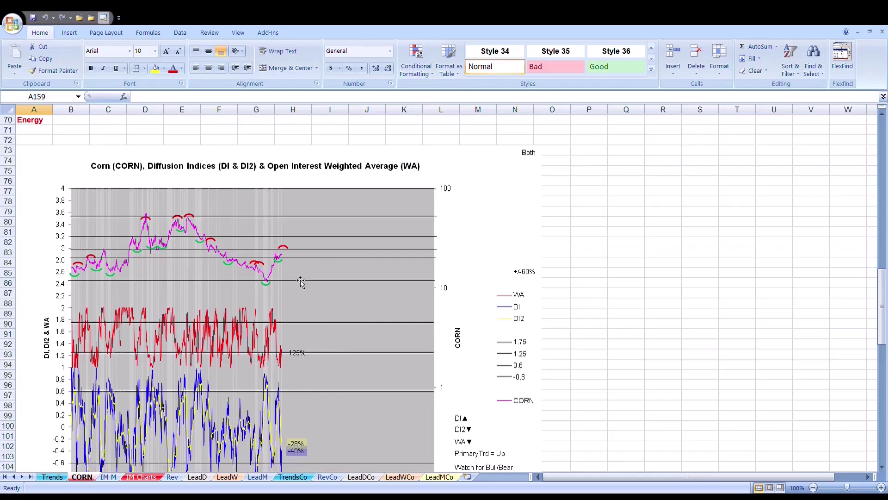
scroll(338, 354, "down", 2)
scroll(308, 356, "up", 2)
scroll(295, 365, "down", 2)
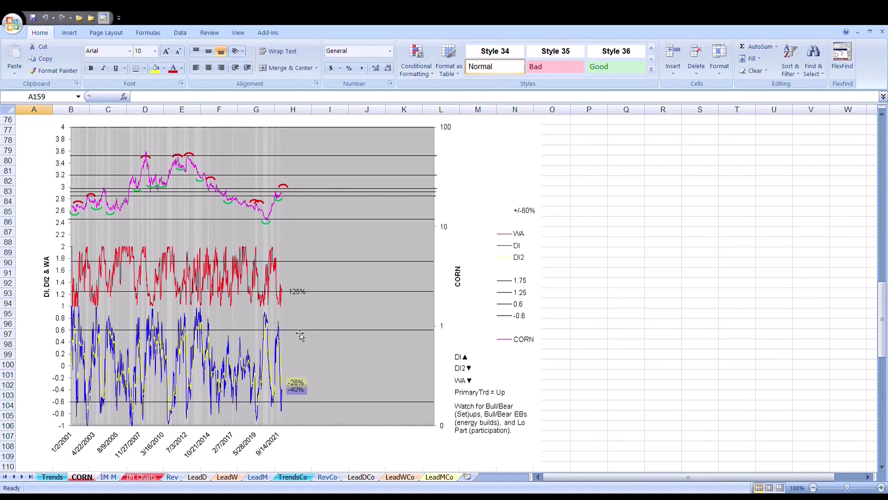
scroll(259, 296, "up", 2)
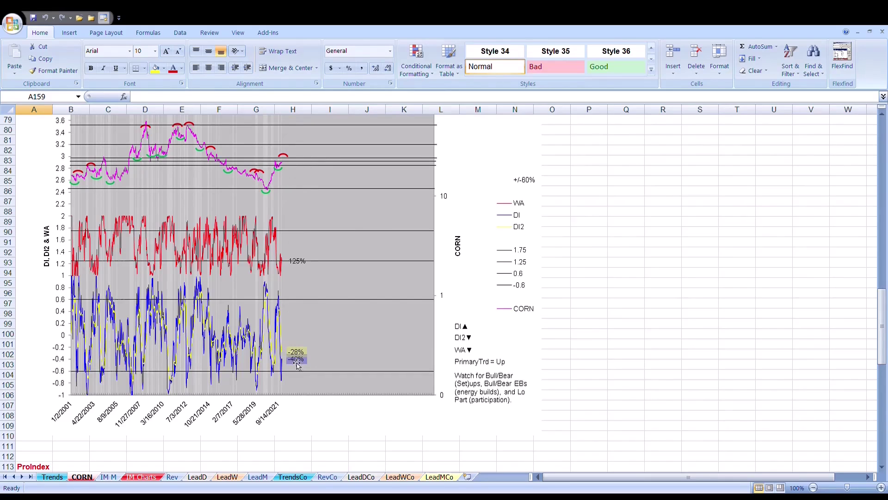
Step: Compare corn's price path on the Weekly Reversals chart with the price and diffusion index lines on the Energy chart
scroll(307, 222, "up", 14)
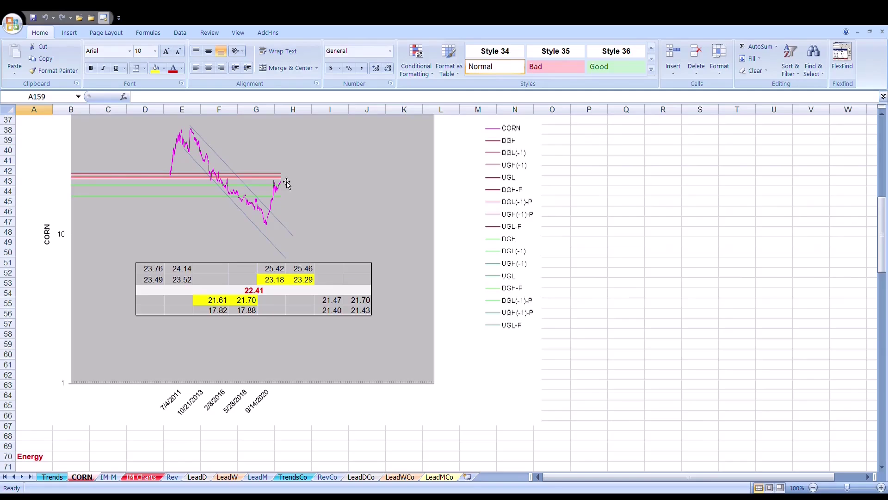
scroll(288, 178, "down", 14)
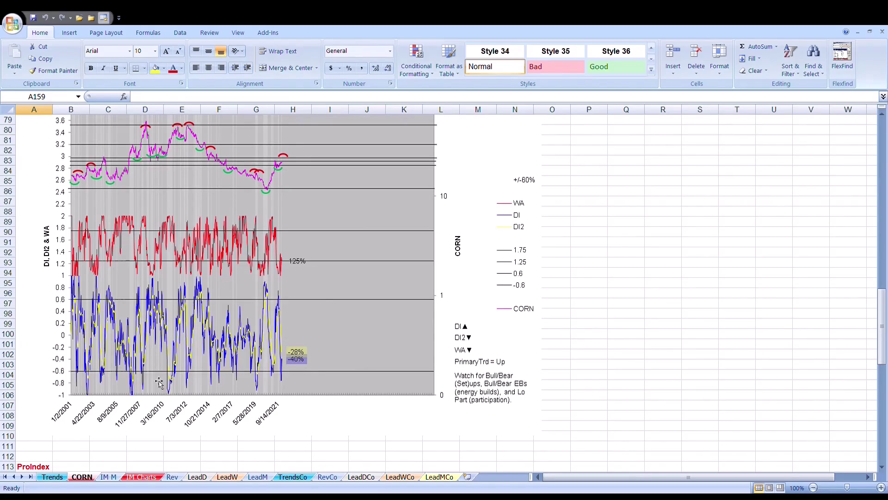
scroll(279, 259, "up", 2)
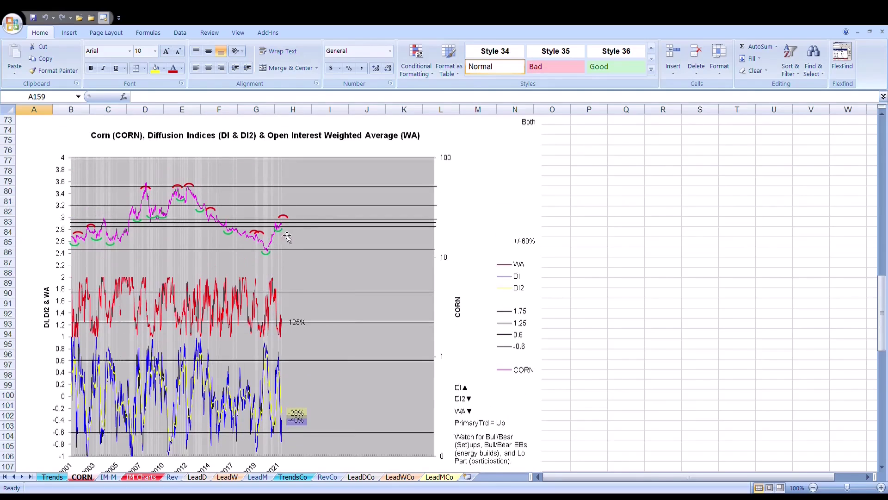
scroll(266, 257, "down", 1)
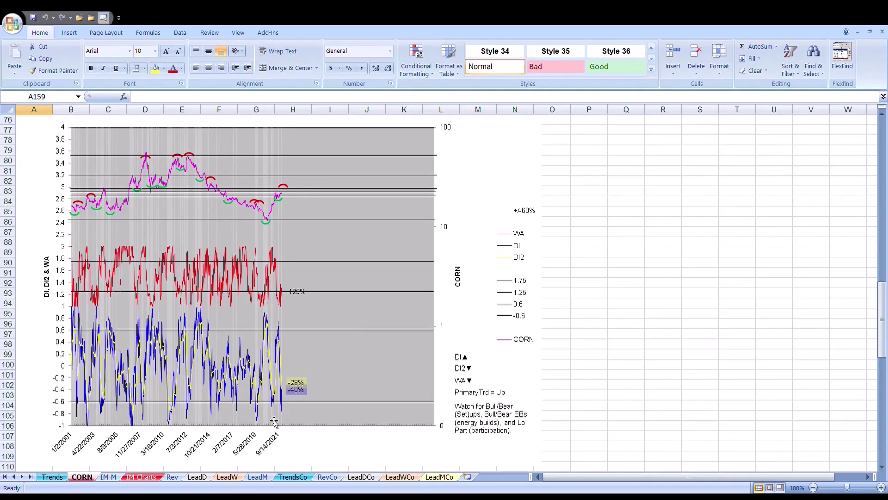
scroll(296, 218, "up", 13)
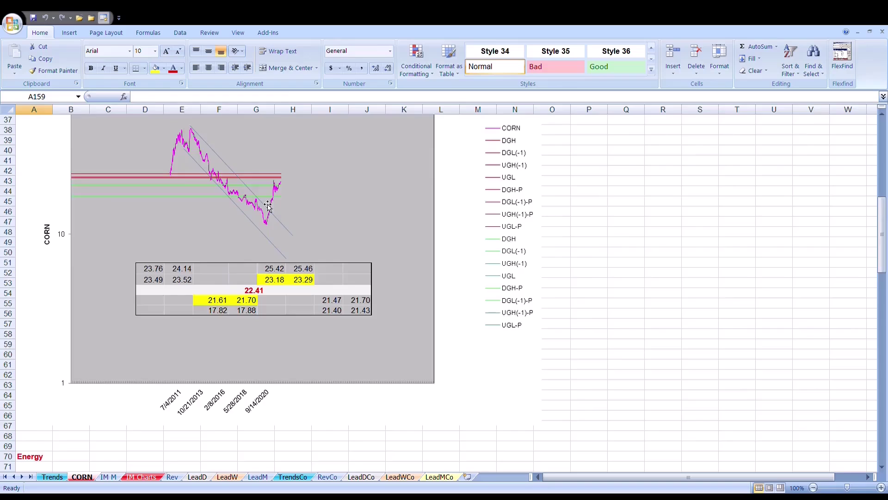
scroll(180, 266, "down", 8)
scroll(181, 266, "down", 5)
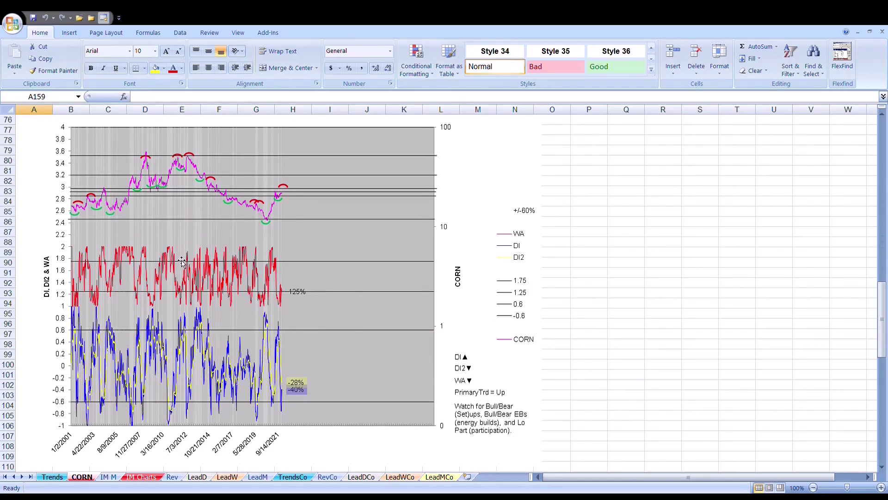
Step: Study how the WA, DI and DI2 lines on the Energy chart relate to corn's marked price highs and lows, continuing to the ProIndex section
scroll(187, 261, "up", 2)
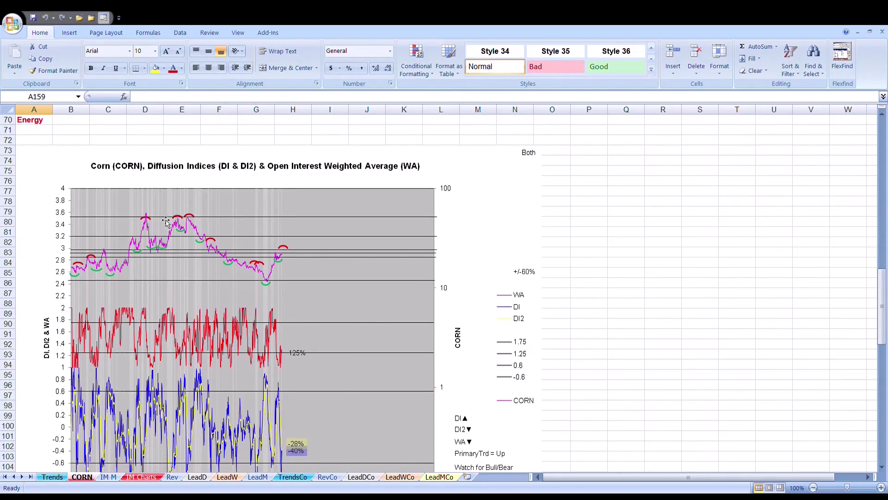
scroll(182, 234, "down", 7)
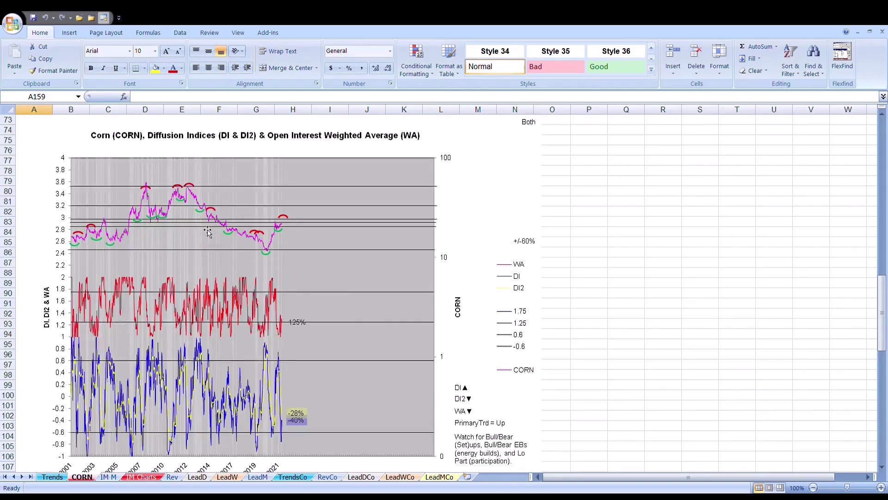
scroll(183, 233, "up", 5)
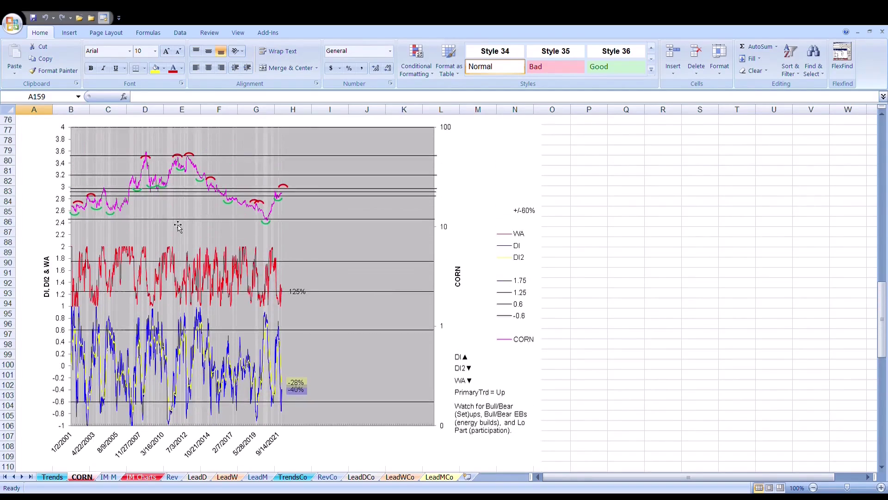
scroll(181, 230, "down", 6)
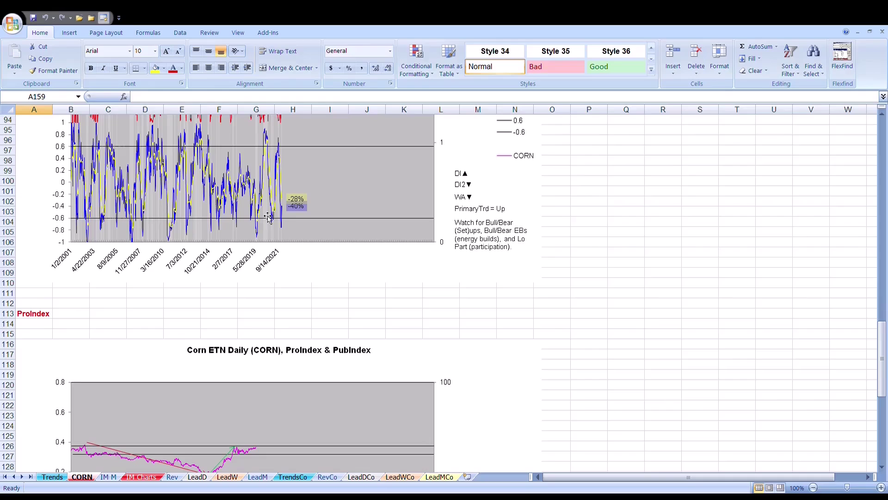
scroll(257, 231, "up", 3)
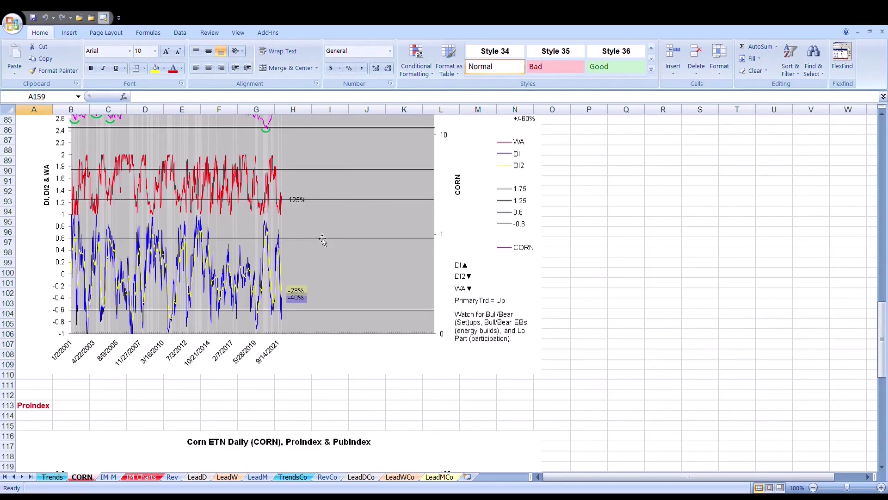
scroll(292, 262, "up", 3)
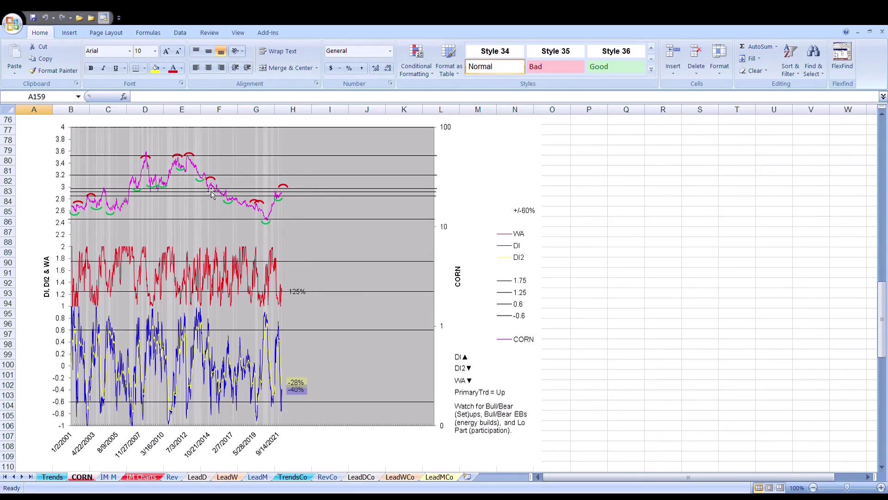
scroll(211, 193, "down", 1)
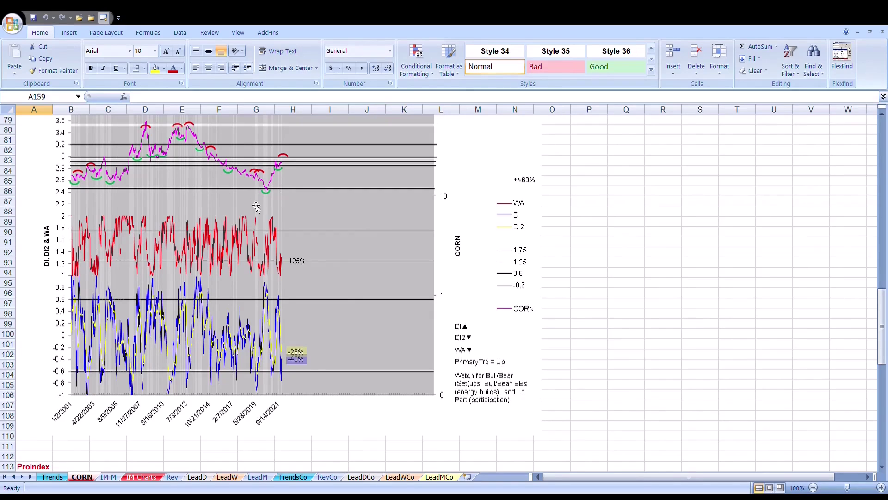
scroll(164, 198, "down", 5)
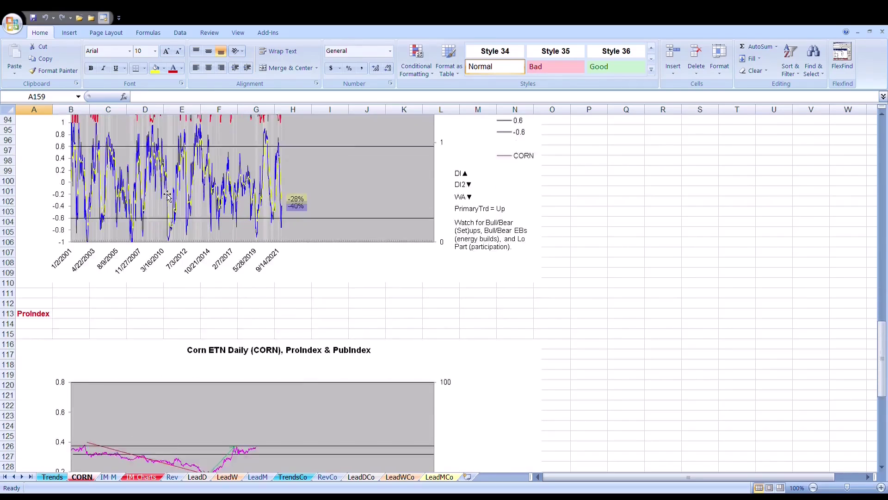
scroll(168, 194, "down", 3)
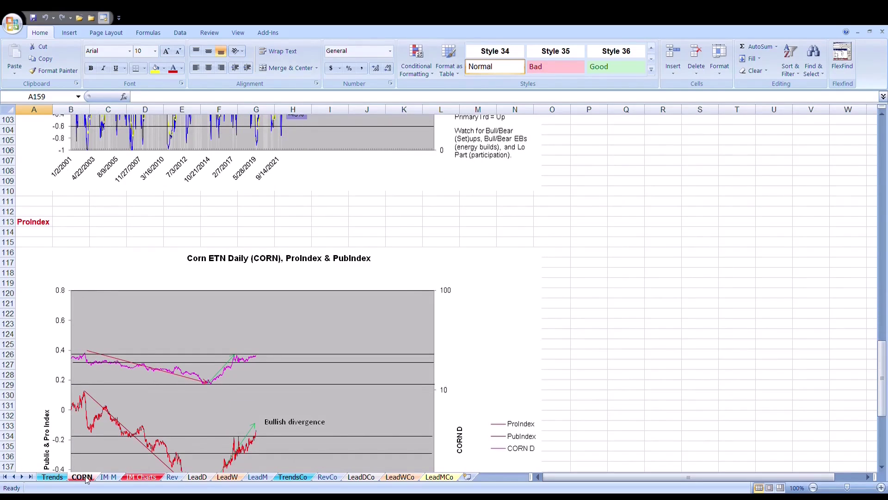
Step: Show corn's Seasonality monthly returns on the Trends sheet
left_click(59, 478)
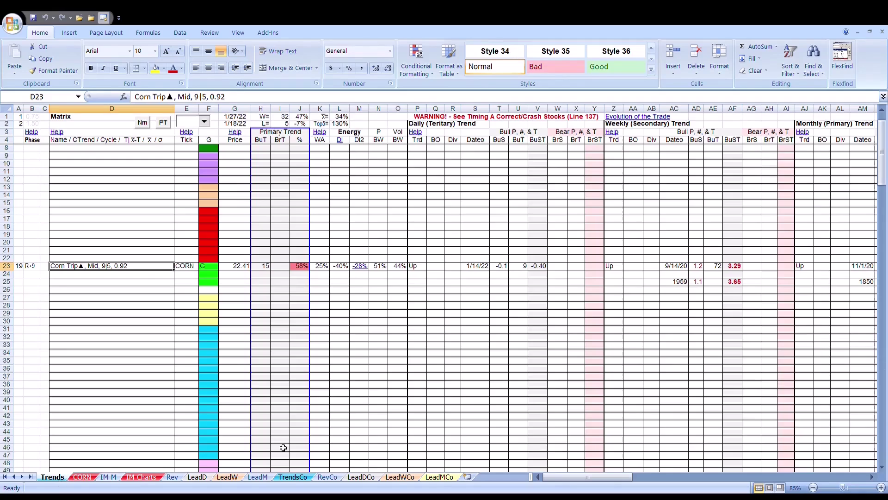
left_click_drag(587, 477, 799, 477)
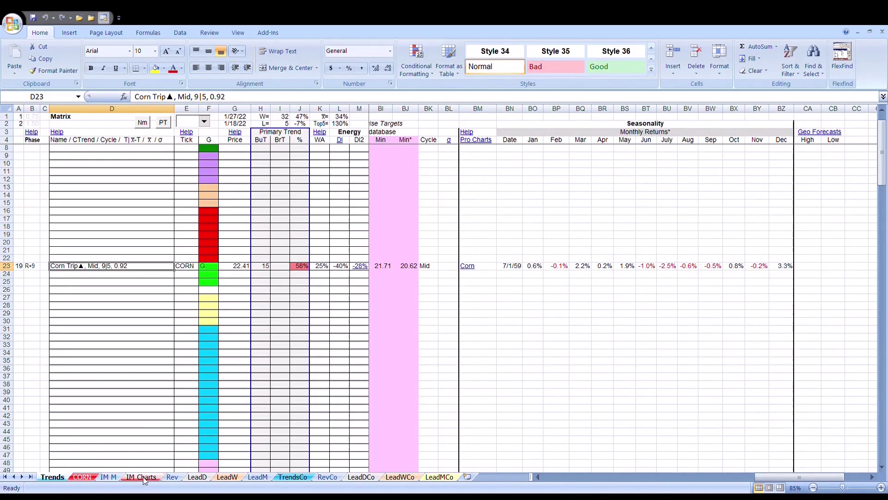
Step: Examine the Corn ETN Daily ProIndex and PubIndex chart on the CORN sheet, checking it against corn's row on the Trends sheet
left_click(83, 477)
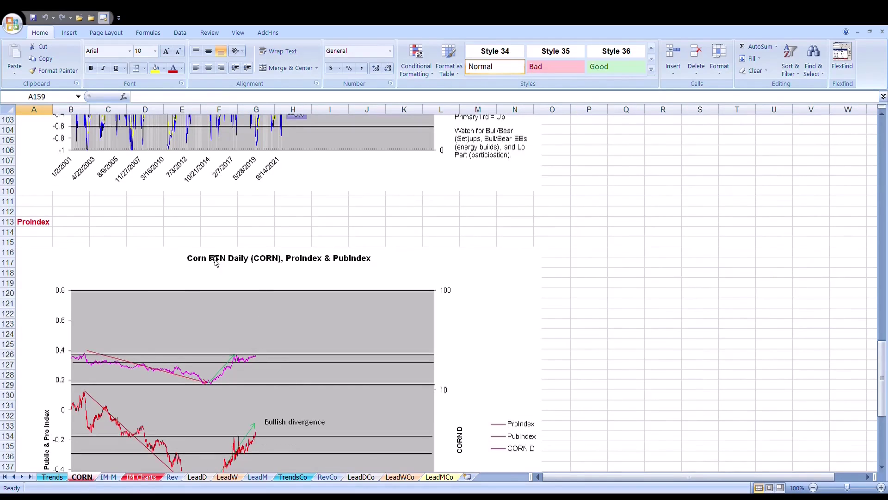
scroll(160, 357, "down", 3)
left_click(49, 478)
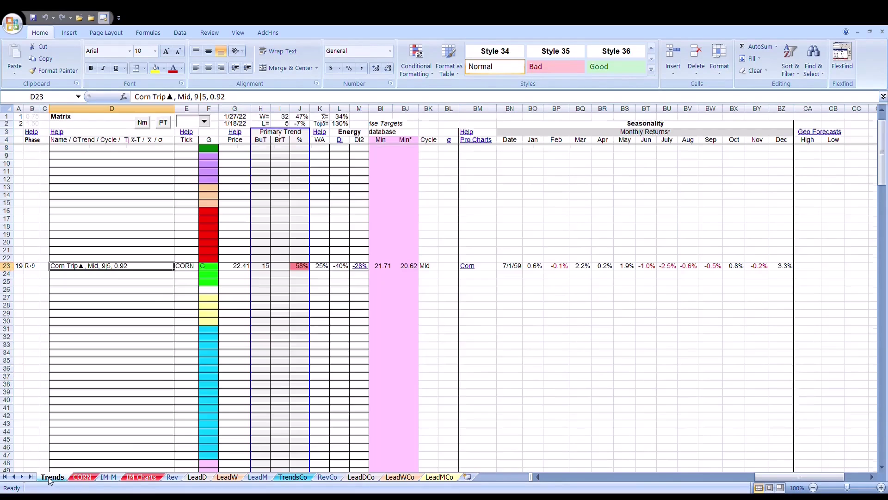
scroll(357, 309, "down", 1)
left_click(82, 477)
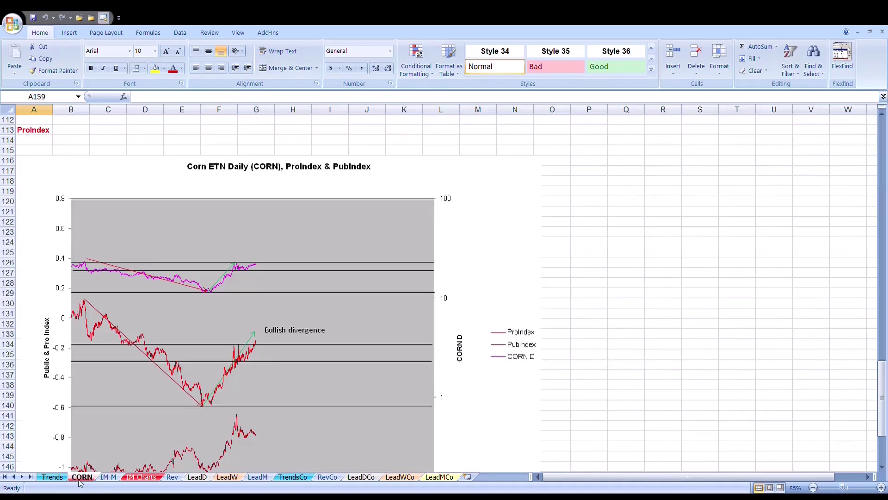
scroll(224, 347, "down", 1)
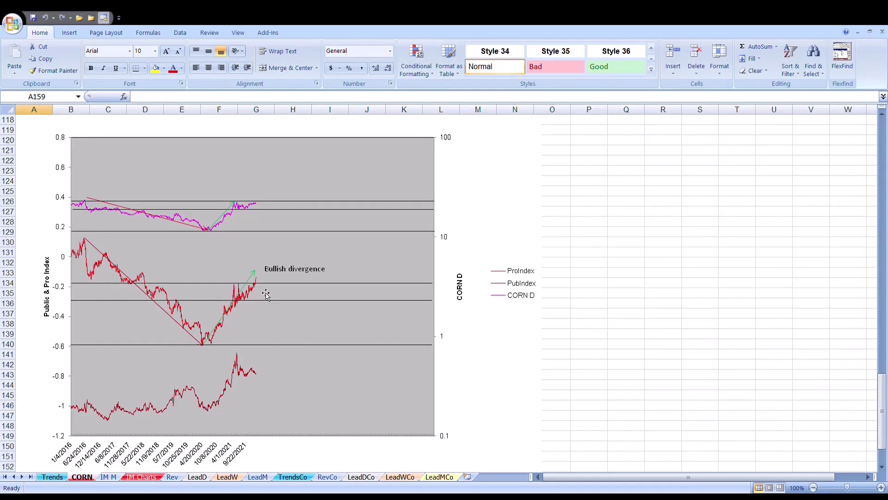
Step: Compare the Energy chart's WA, DI and DI2 lines with the ProIndex and PubIndex chart, returning up to the Weekly Reversals chart
scroll(271, 281, "up", 1)
scroll(289, 337, "up", 10)
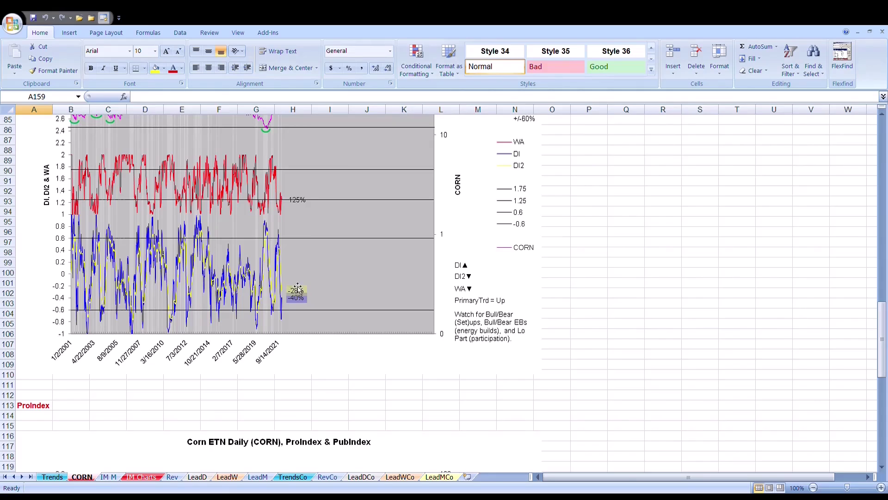
scroll(241, 311, "down", 6)
scroll(241, 311, "down", 1)
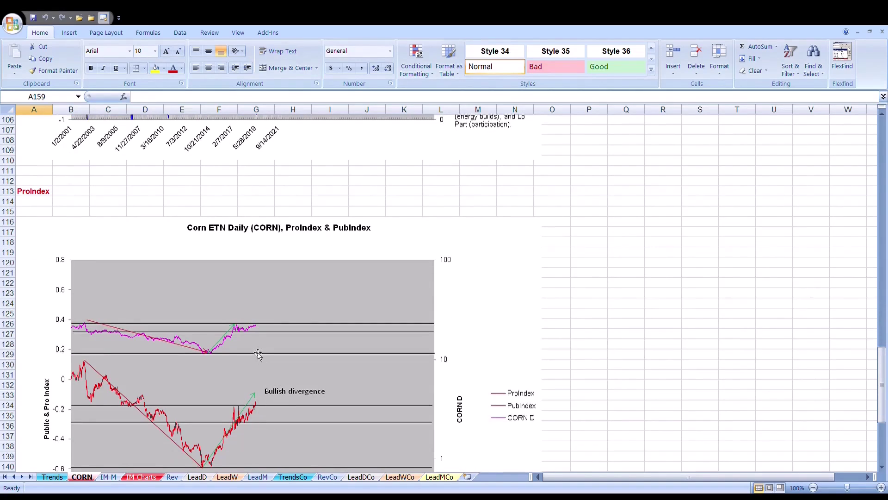
scroll(206, 339, "down", 7)
scroll(211, 333, "up", 18)
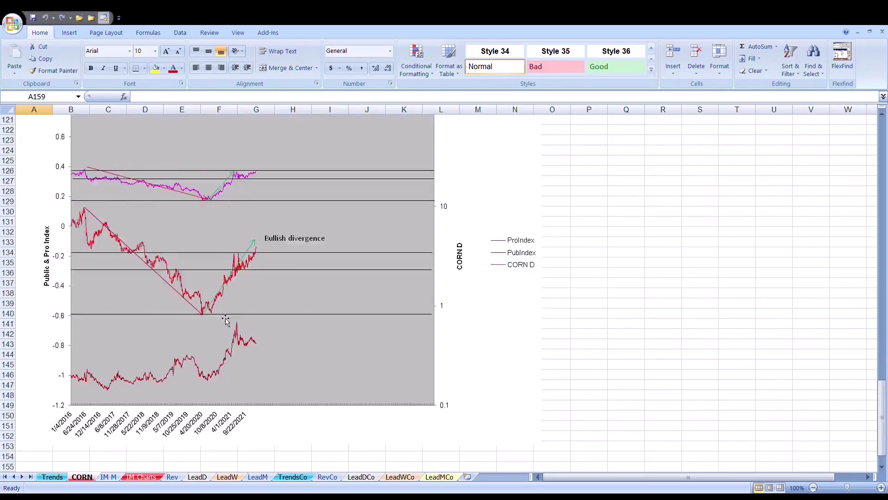
scroll(240, 332, "up", 8)
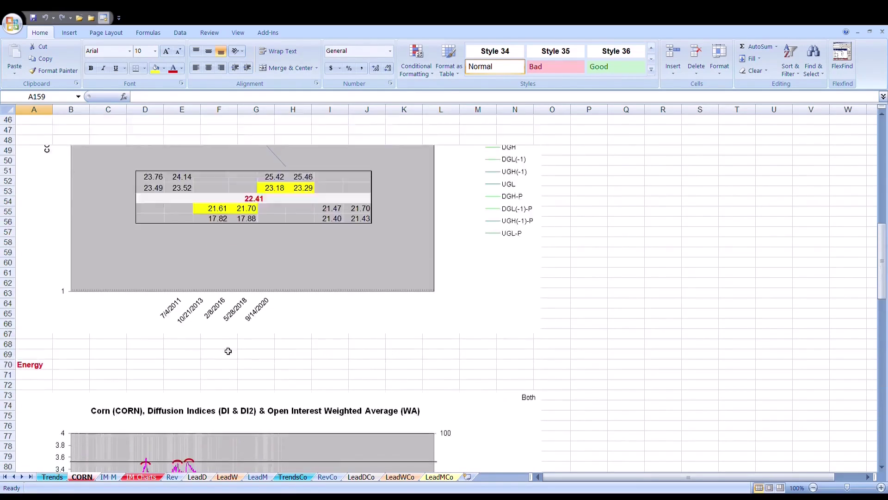
Step: Review corn's row on the Trends sheet, from its primary trend and energy columns to its daily, weekly and monthly trend columns
left_click(52, 477)
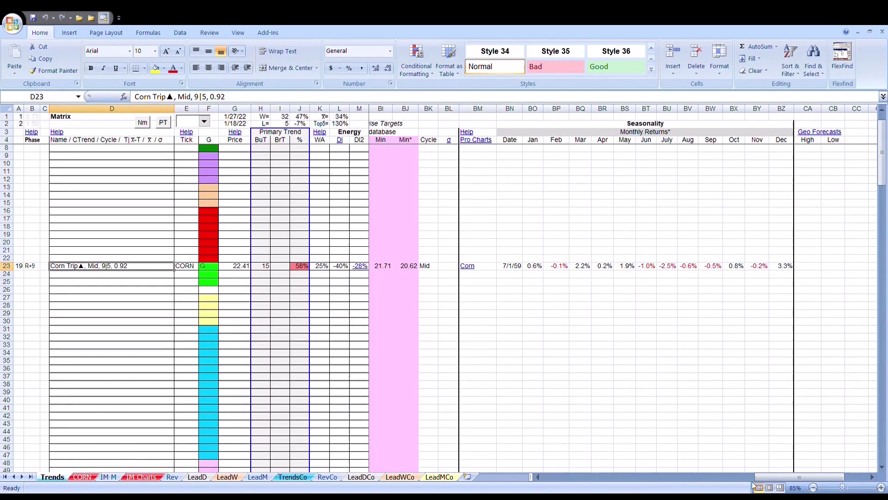
left_click_drag(765, 474, 552, 477)
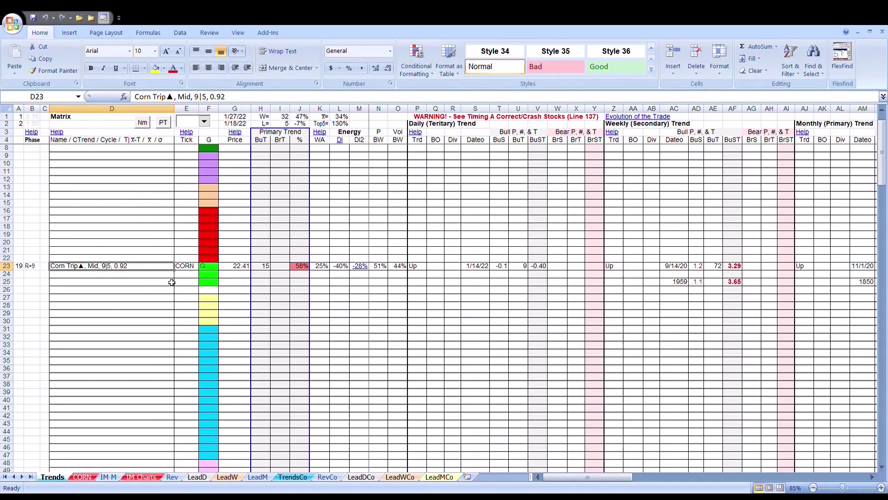
scroll(183, 231, "up", 1)
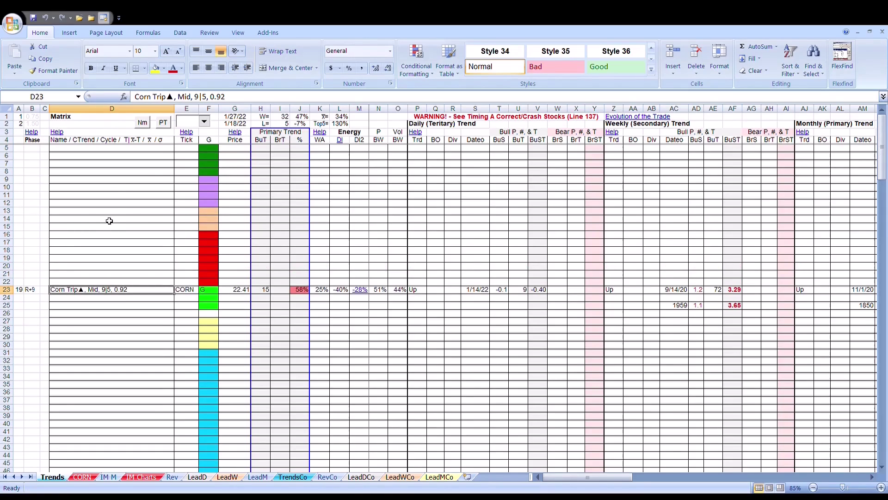
scroll(209, 296, "down", 4)
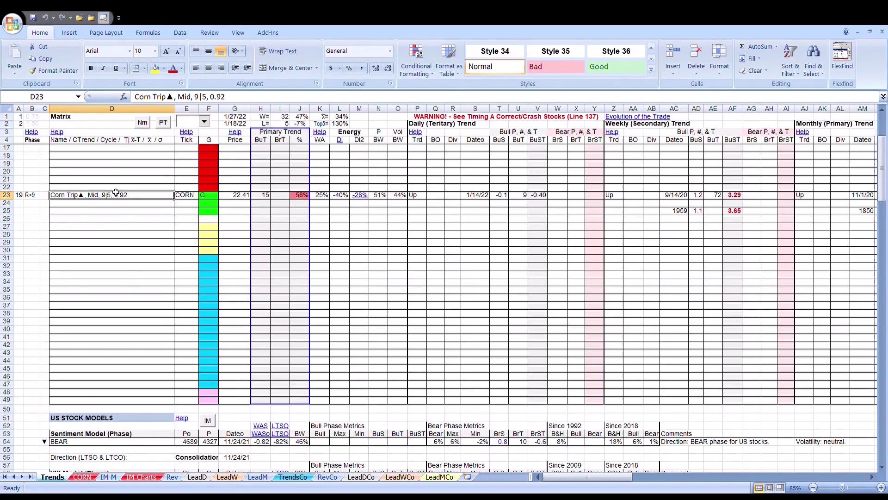
scroll(112, 195, "up", 4)
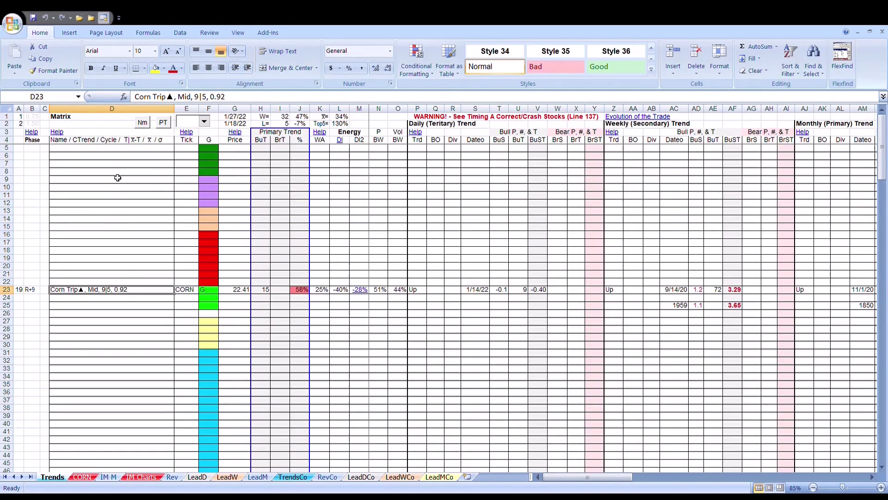